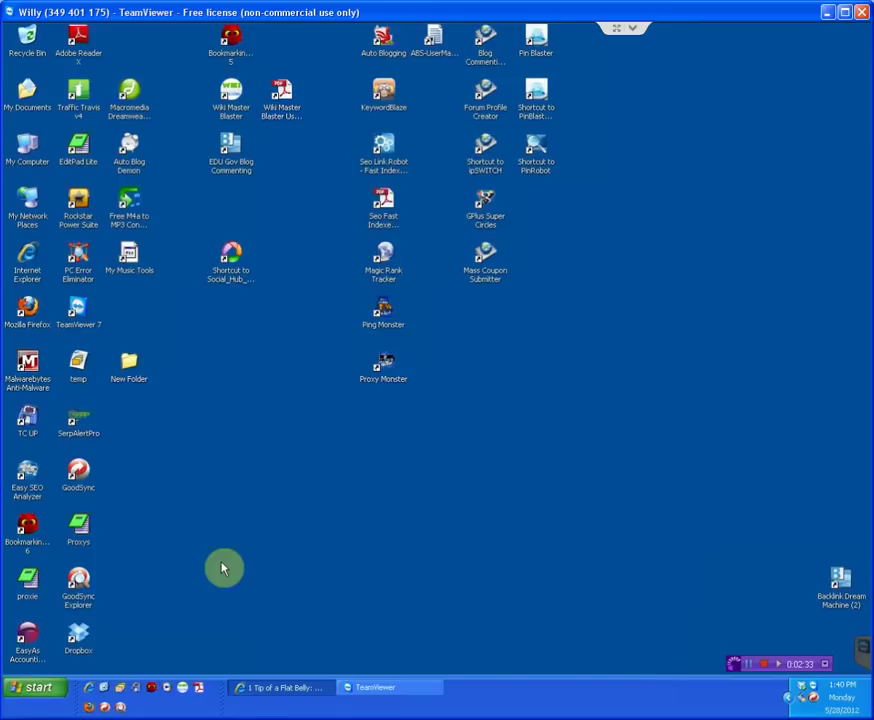
Step: Browse this computer's local disk to the EasyAs accounting data folder at C:\EasyAs\Accounting8\Data
left_click(30, 638)
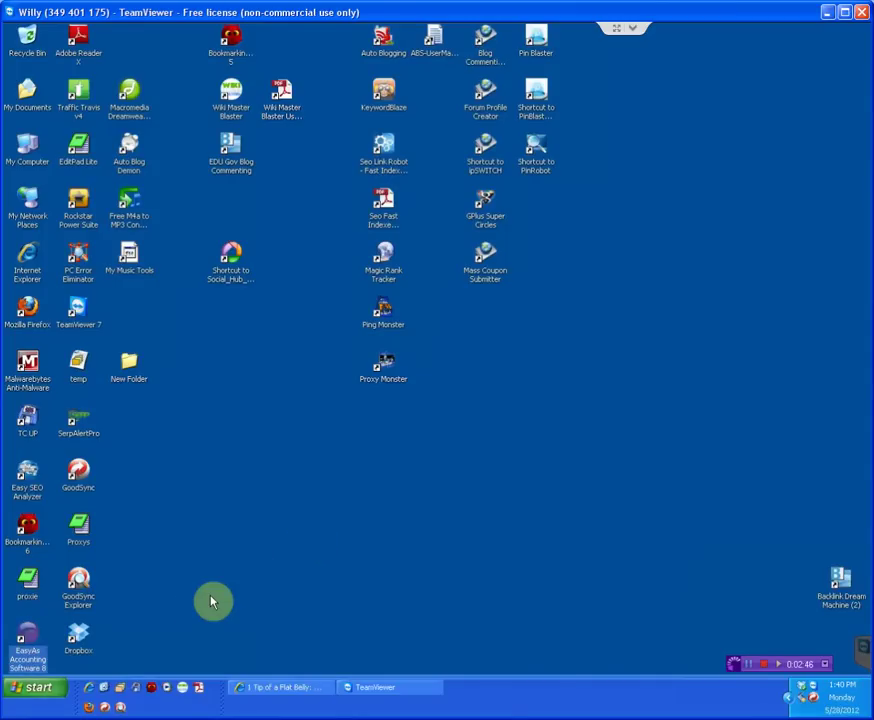
left_click(38, 158)
double_click(38, 156)
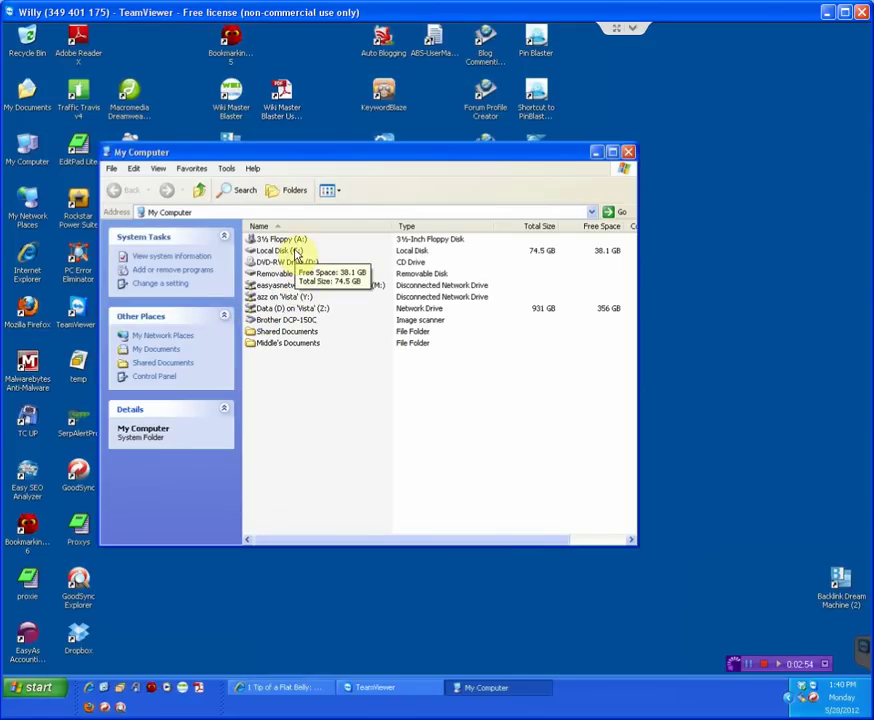
double_click(294, 251)
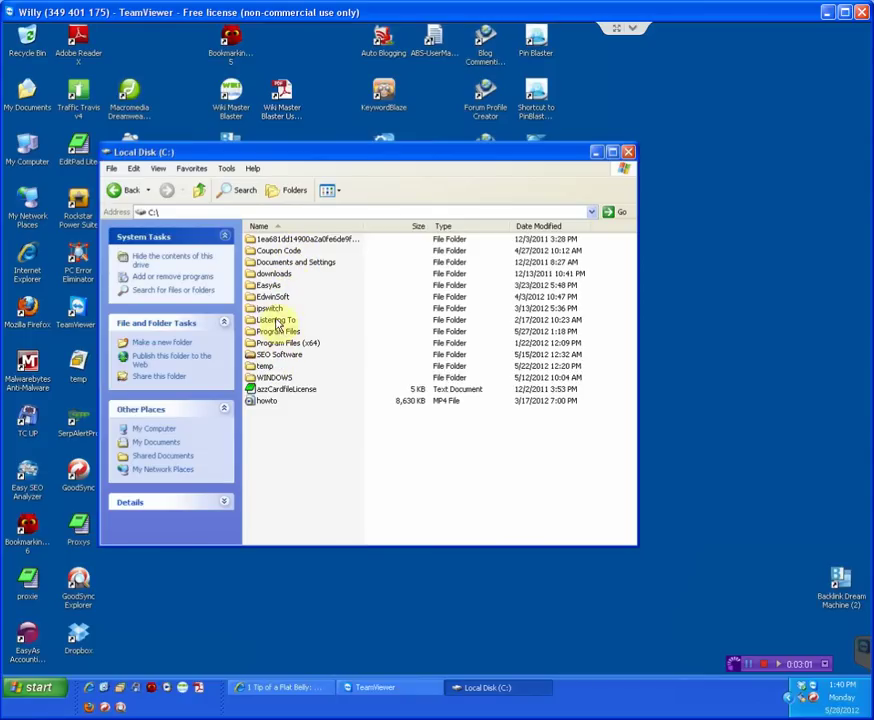
left_click(274, 285)
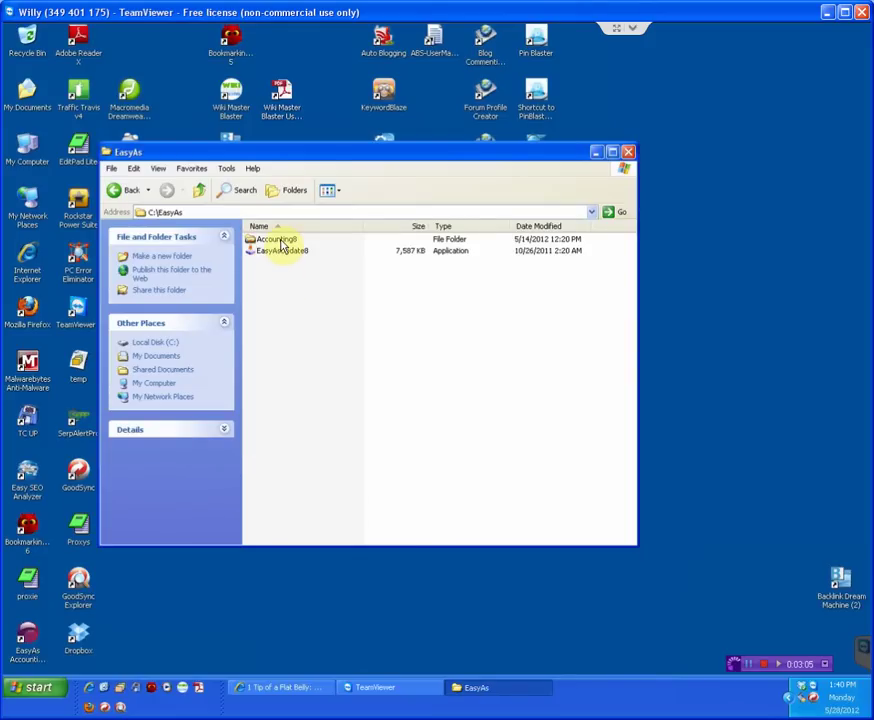
double_click(276, 240)
double_click(262, 241)
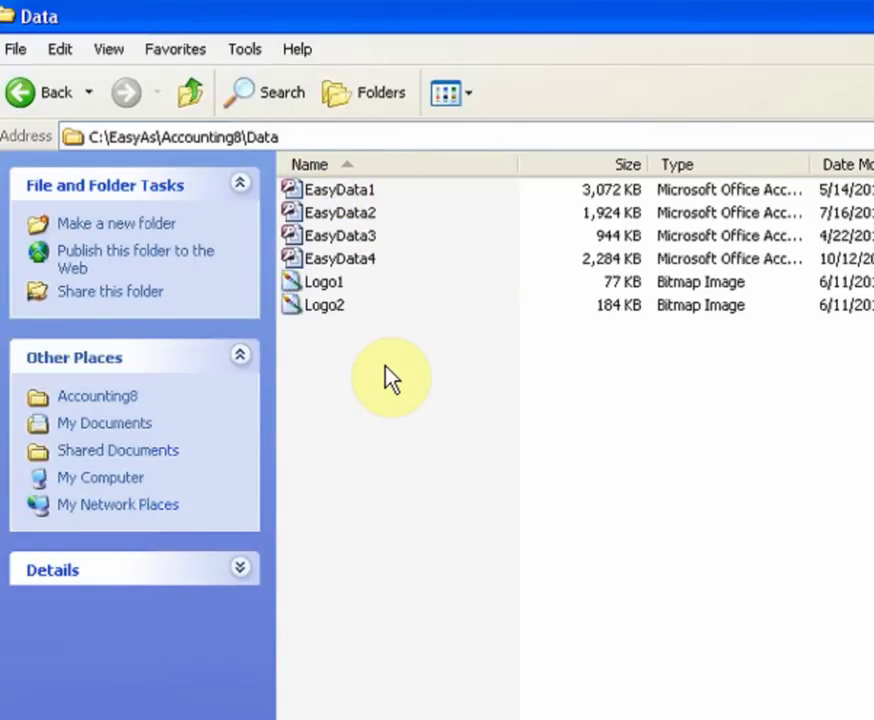
Step: Delete the database files EasyData1, EasyData2, EasyData3 and EasyData4 from the Data folder, then close the folder window
left_click(351, 194)
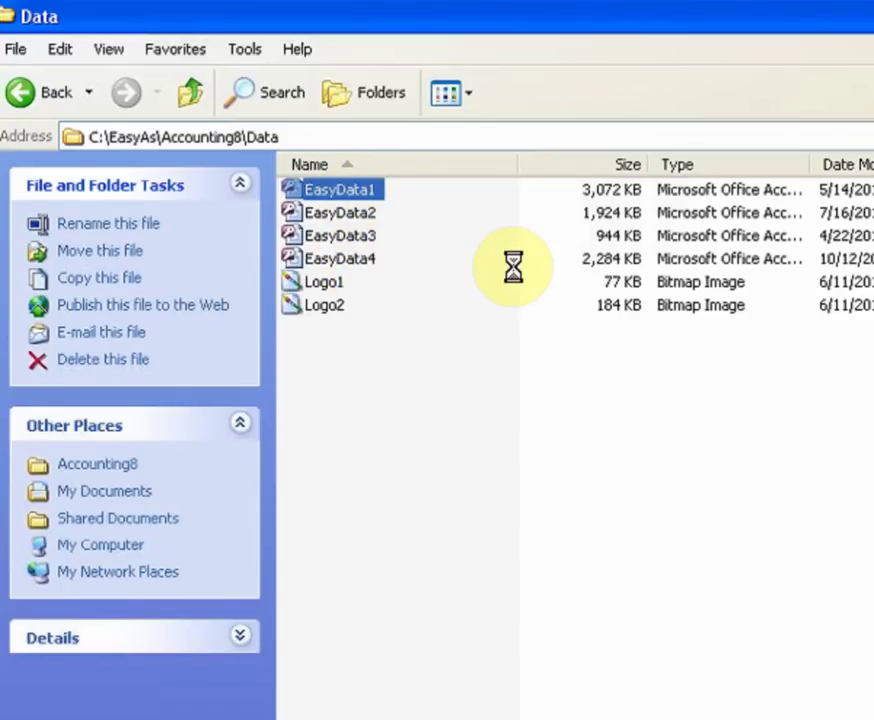
key("Delete")
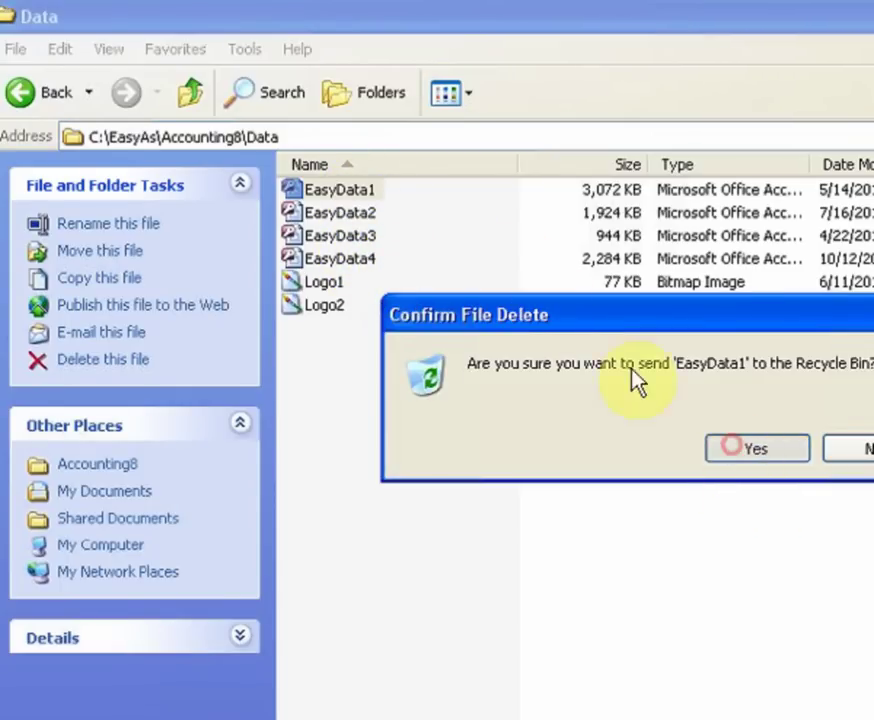
key("Return")
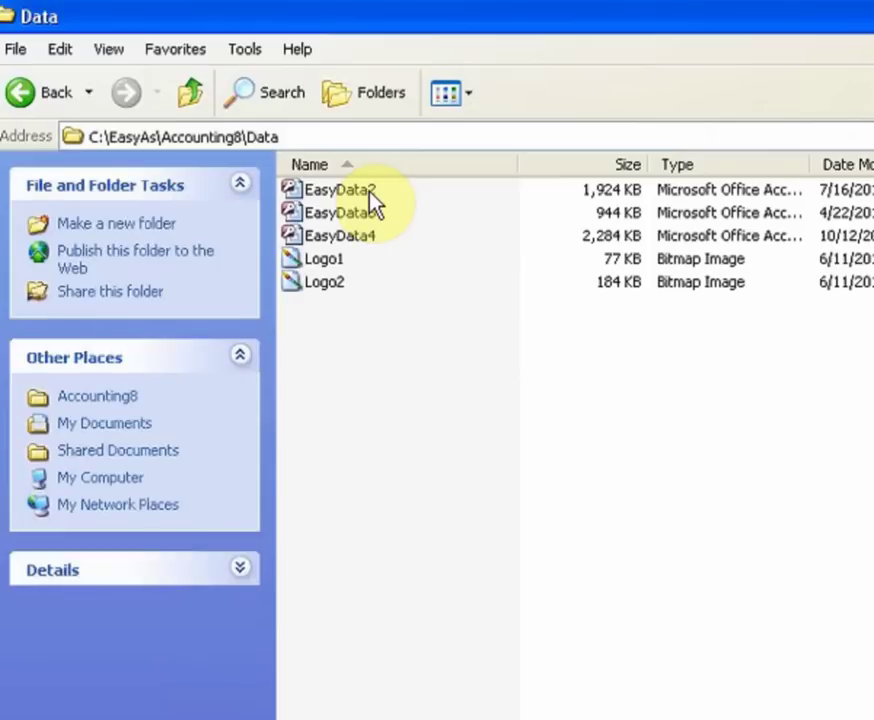
left_click(370, 207)
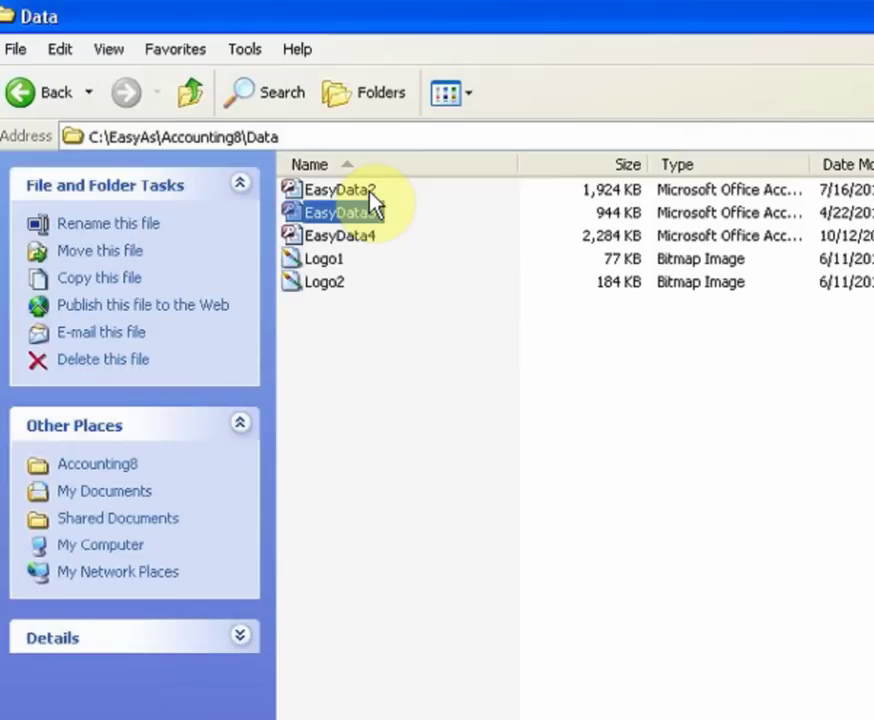
key("Delete")
key("Return")
left_click(362, 192)
key("Delete")
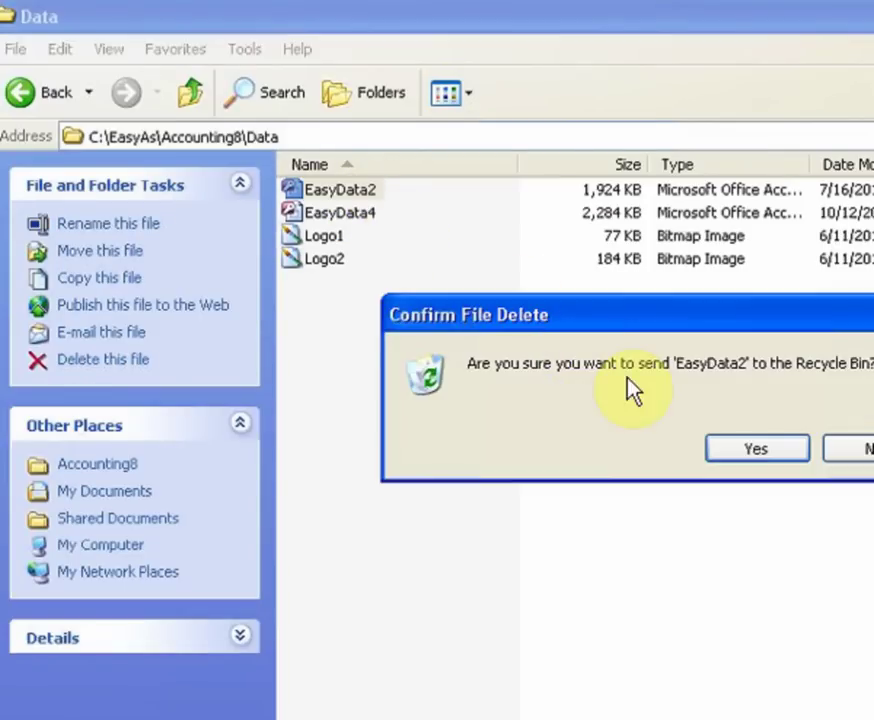
left_click(741, 446)
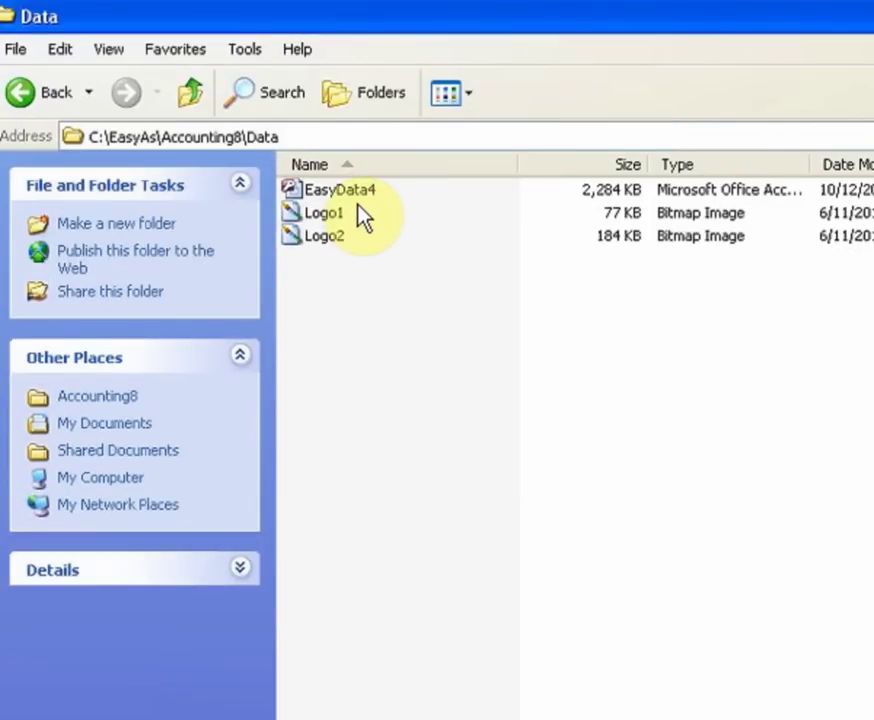
left_click(360, 193)
key("Delete")
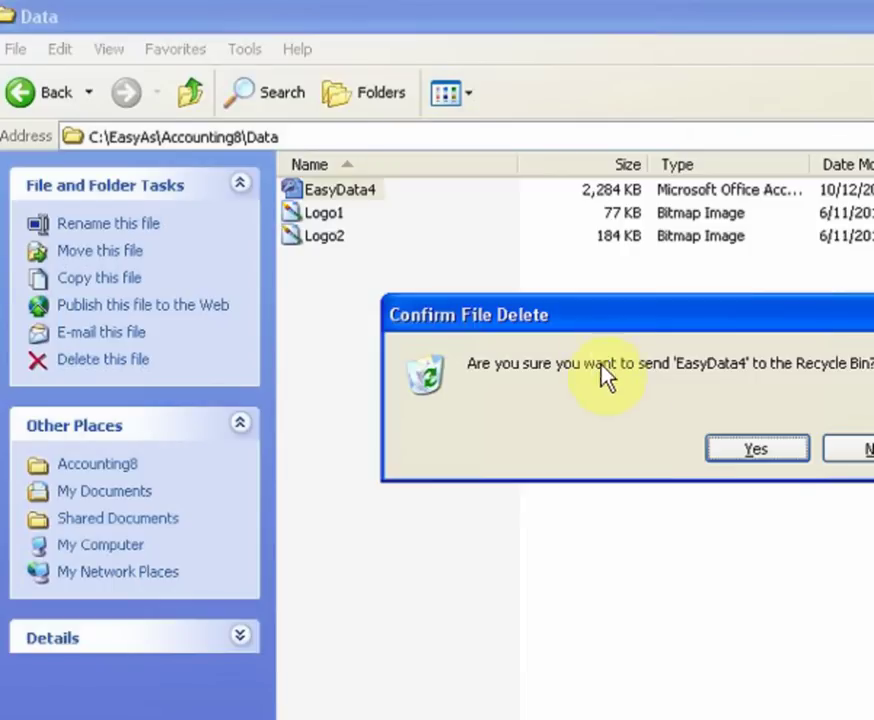
left_click(757, 451)
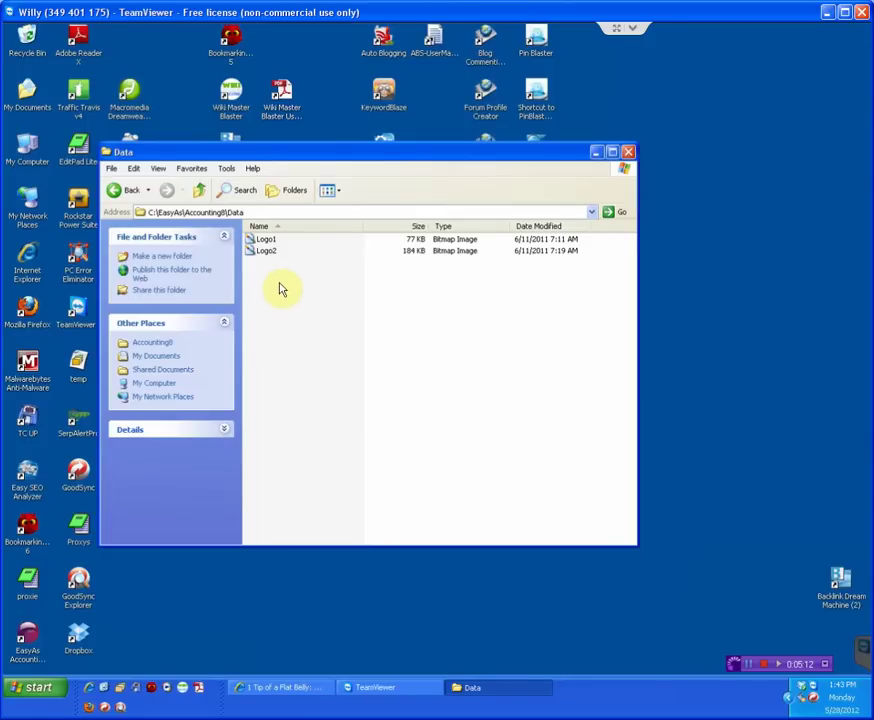
left_click(628, 152)
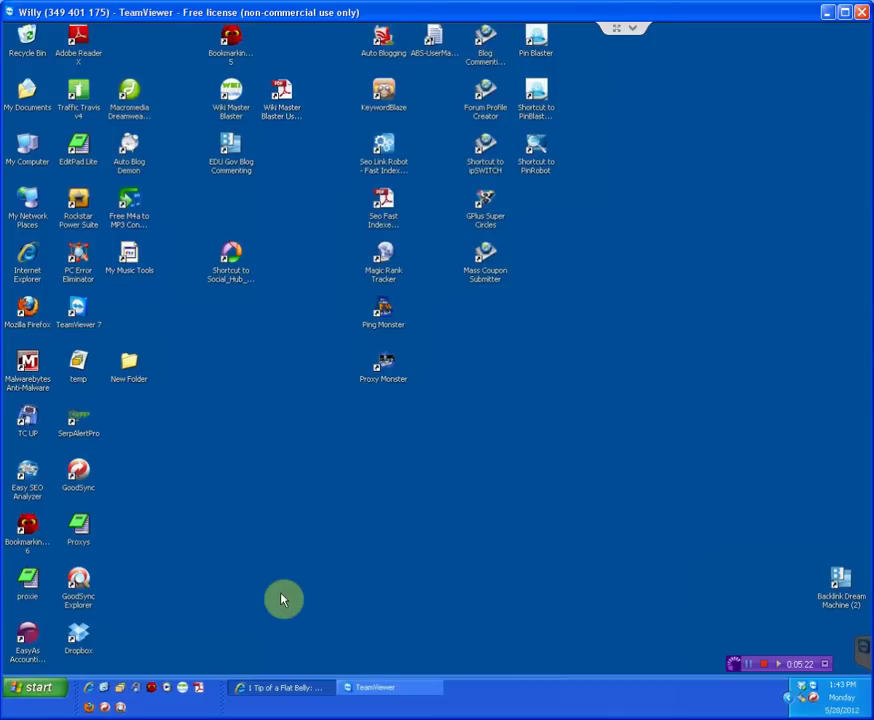
Step: Open the local Dropbox folder and examine the data files in its EasyAs subfolder
left_click(82, 638)
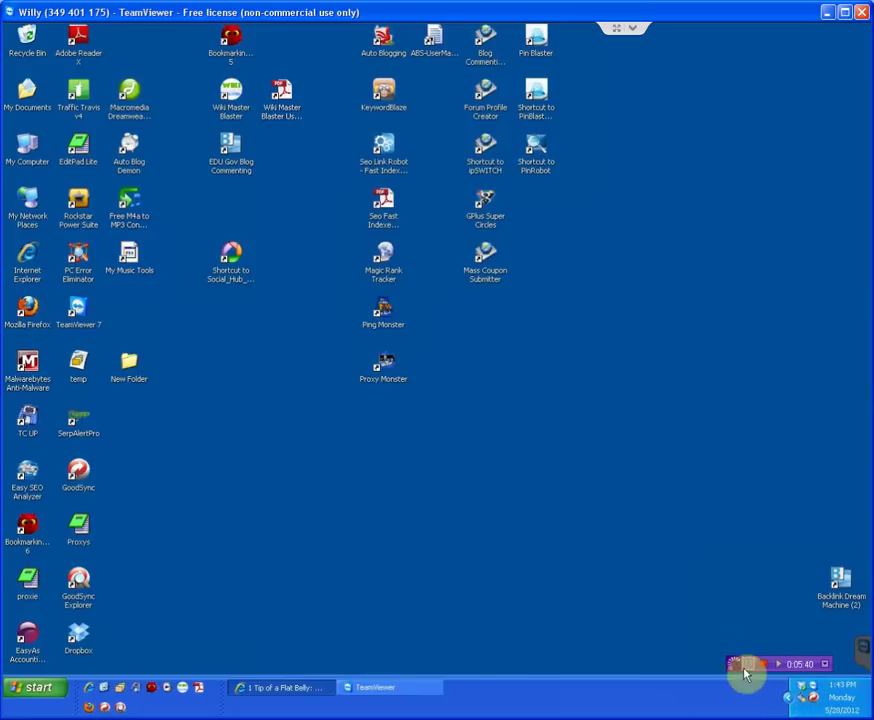
double_click(803, 690)
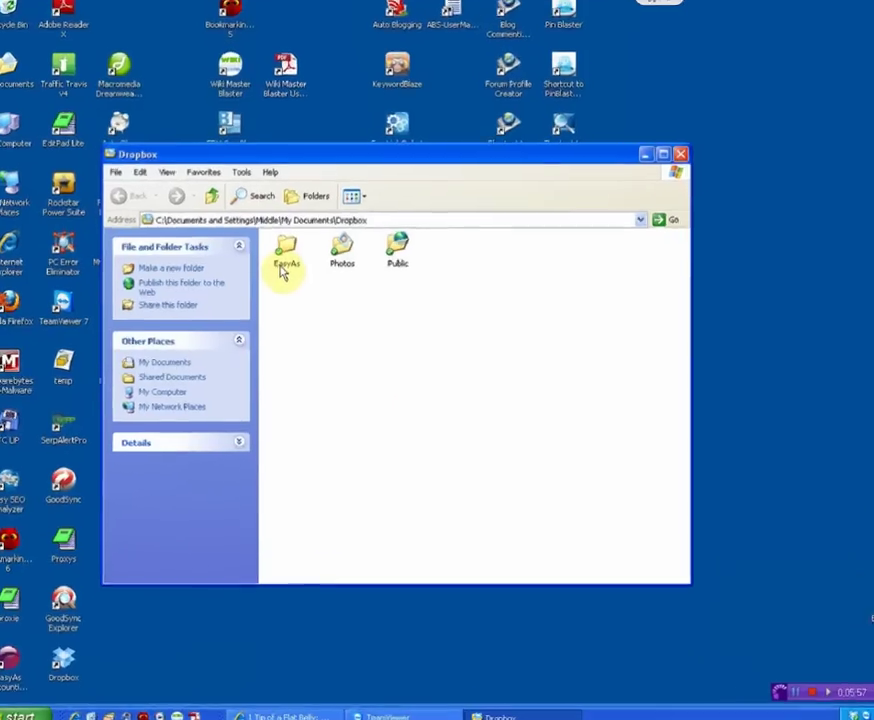
mouse_move(279, 278)
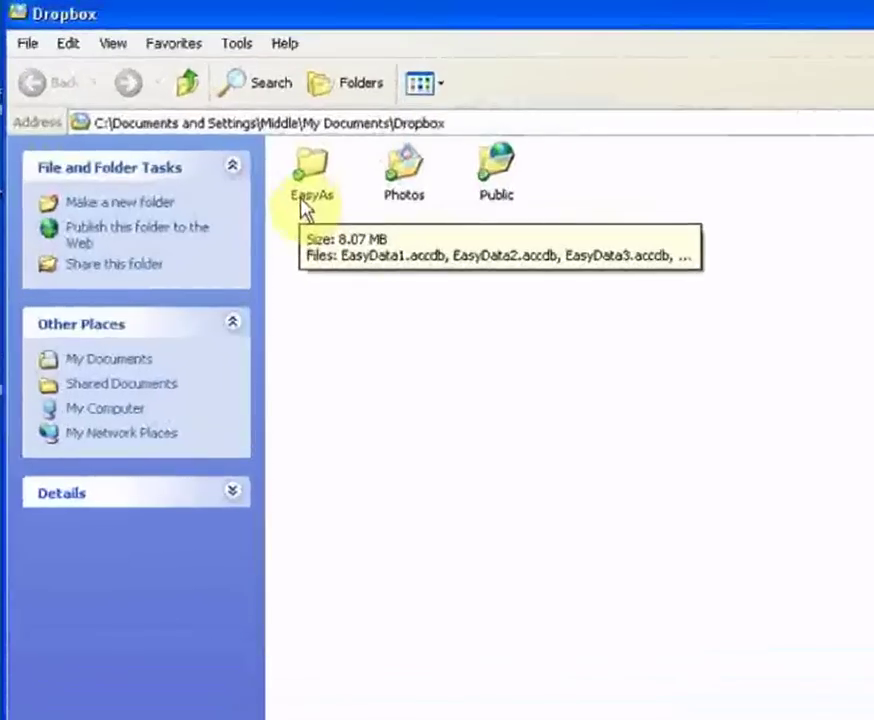
double_click(293, 240)
left_click(291, 245)
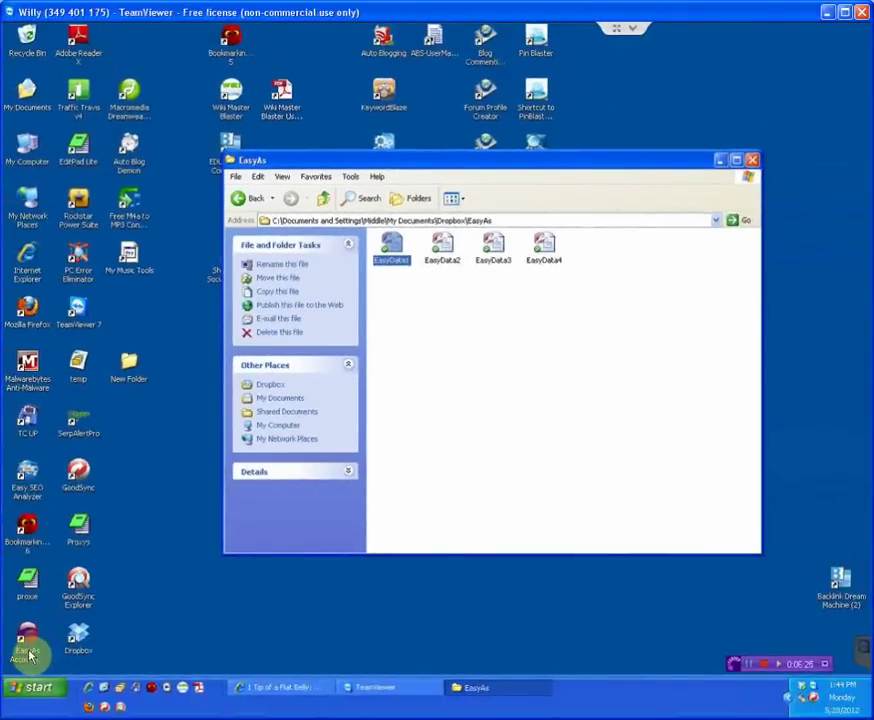
Step: Launch EasyAs Accounting and link its EasyData1.accdb data file from the EasyAs folder in My Documents\Dropbox
left_click(28, 652)
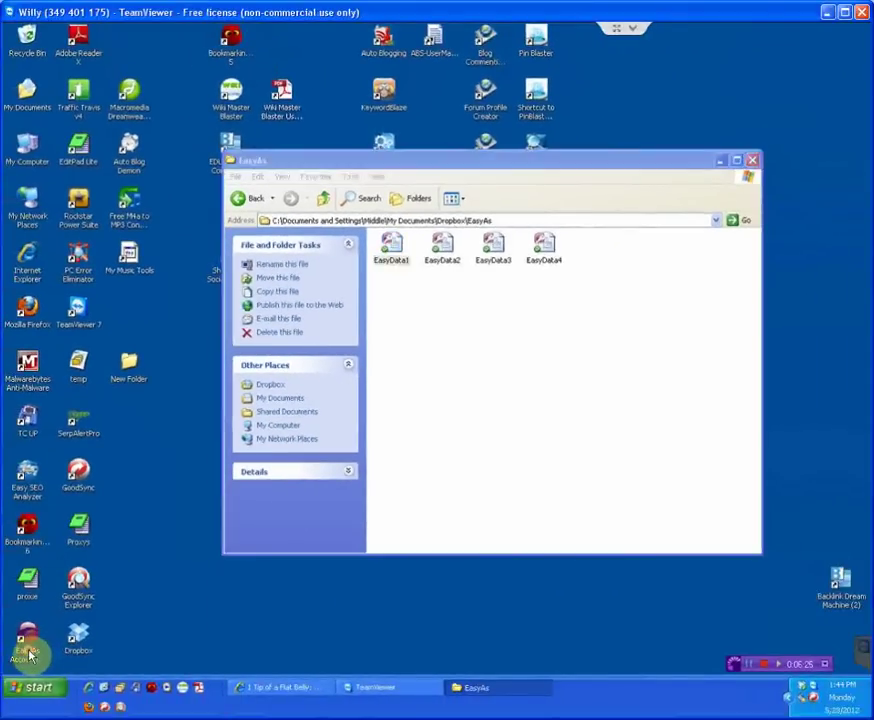
left_click(132, 565)
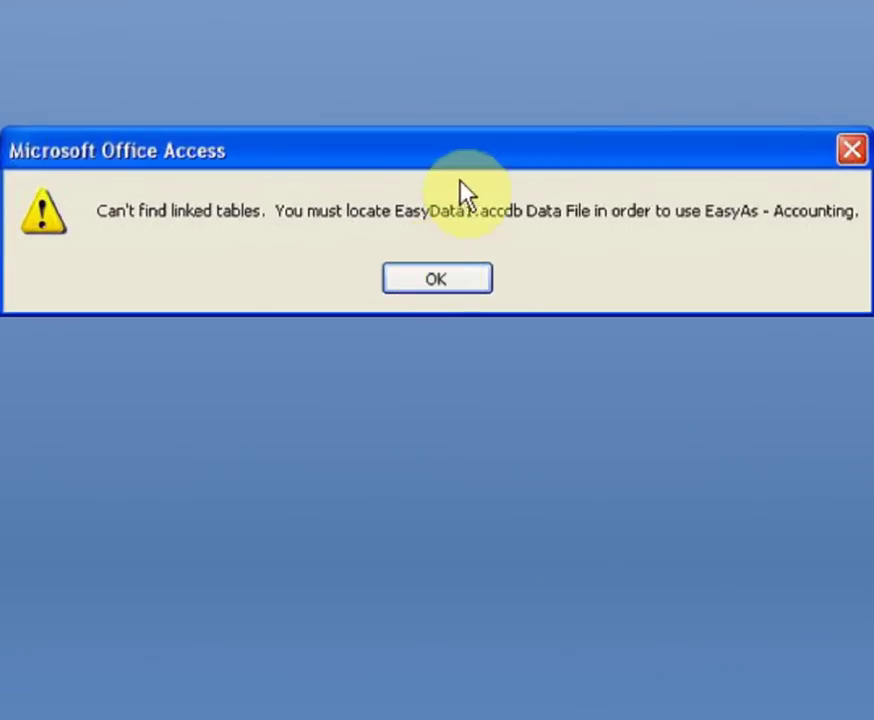
left_click(425, 283)
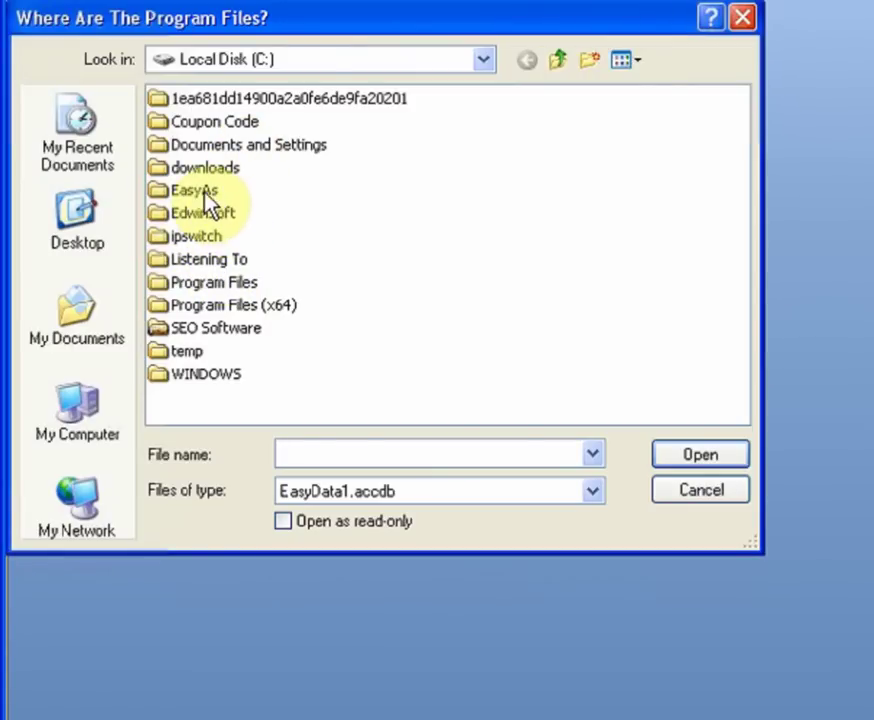
left_click(68, 316)
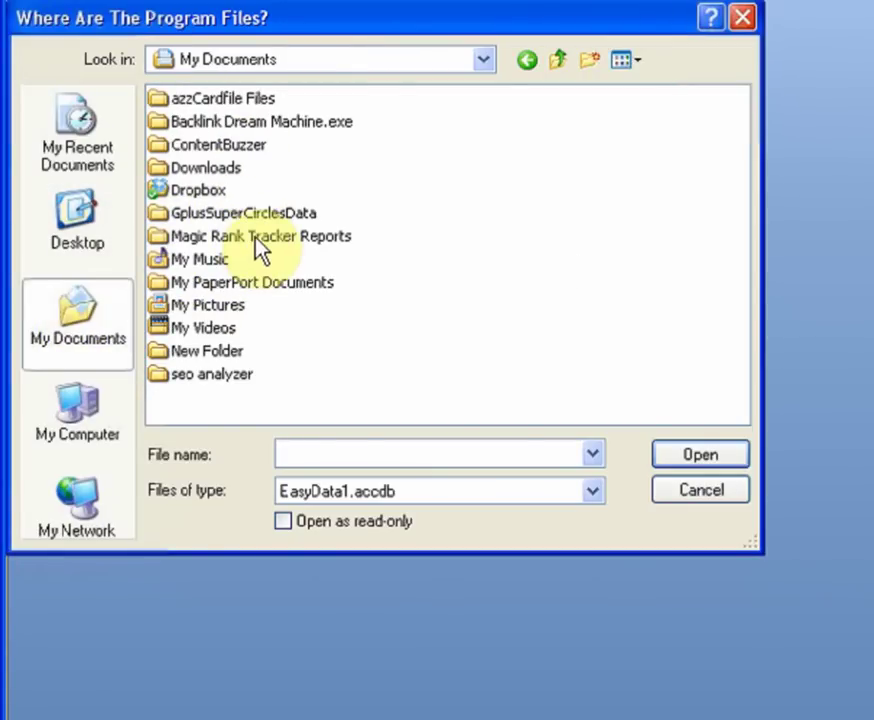
double_click(200, 190)
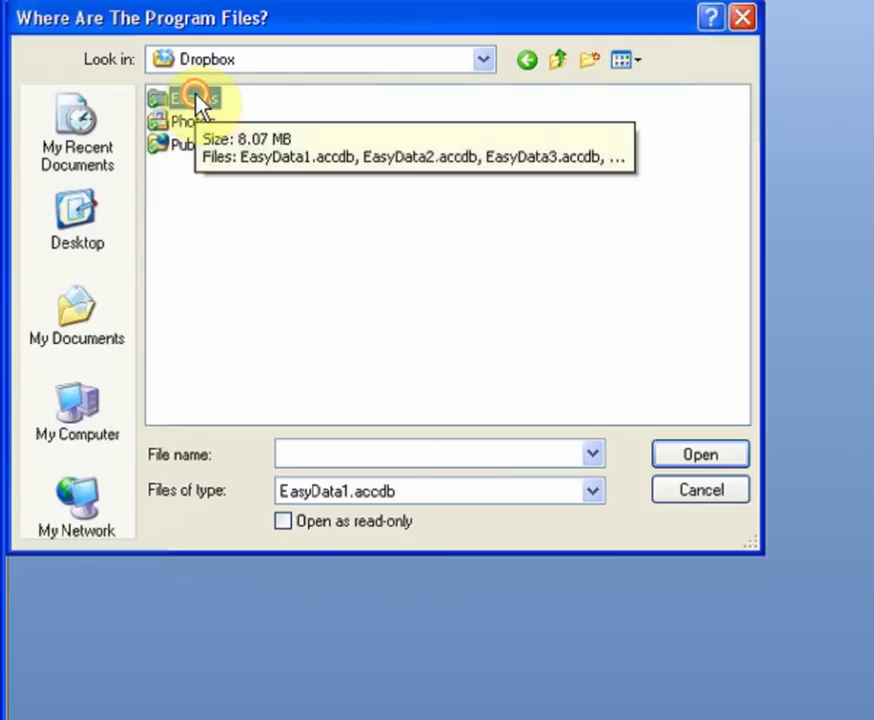
double_click(195, 101)
double_click(218, 98)
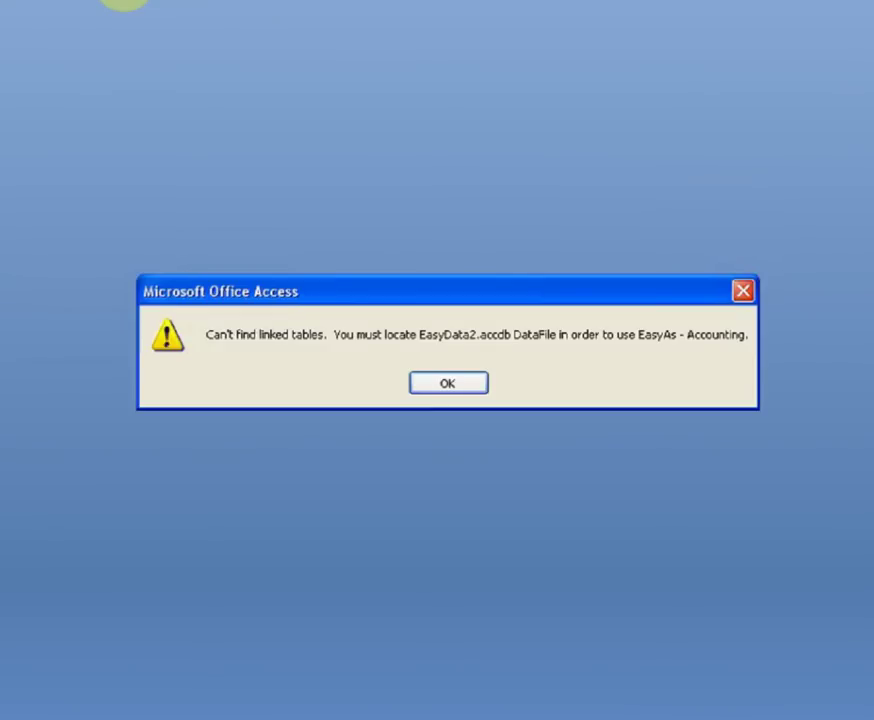
left_click(440, 387)
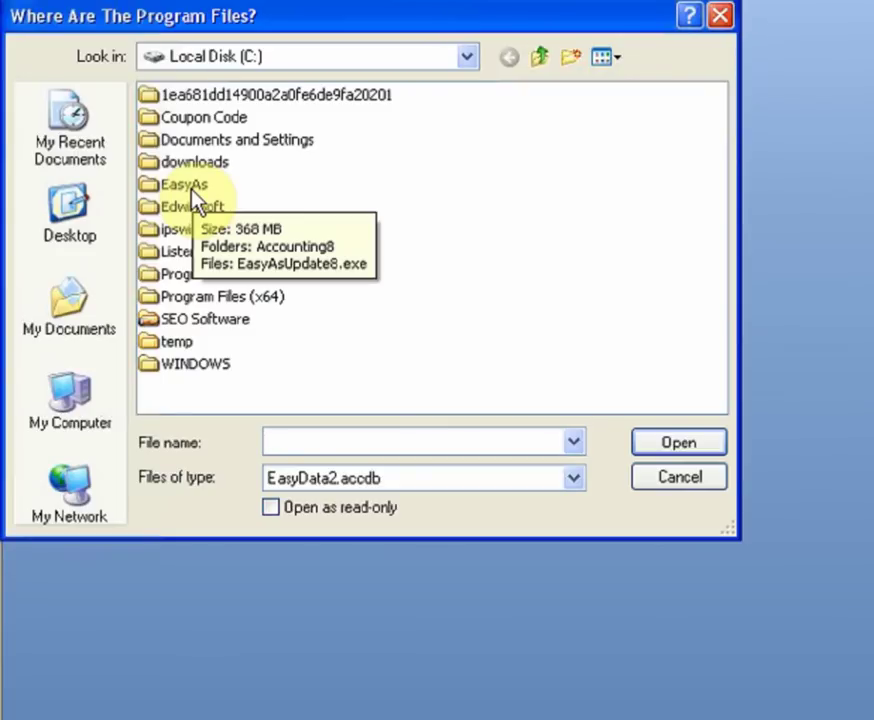
double_click(195, 197)
left_click(220, 104)
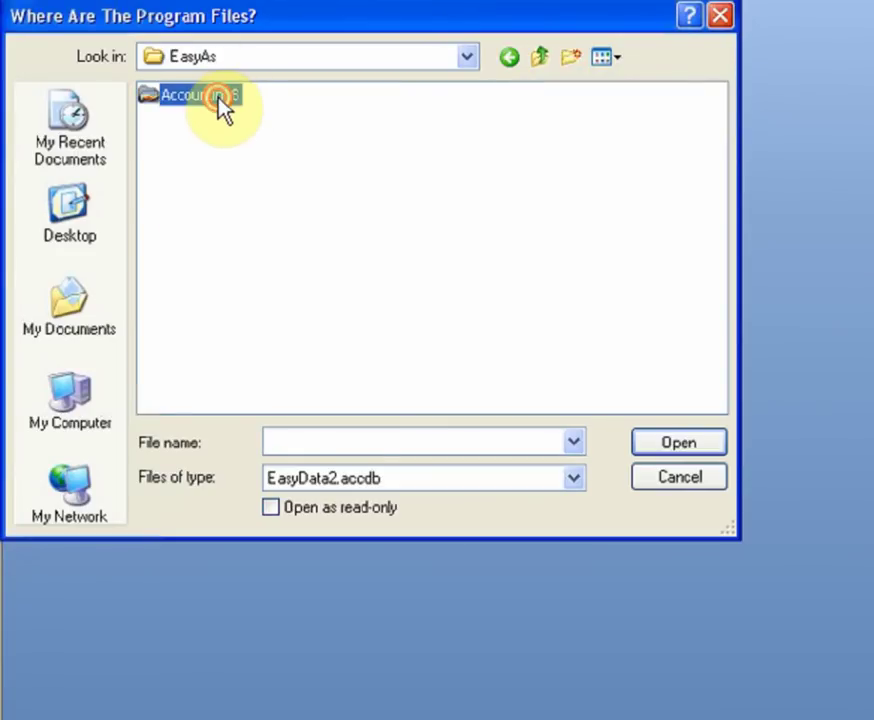
double_click(220, 104)
left_click(533, 60)
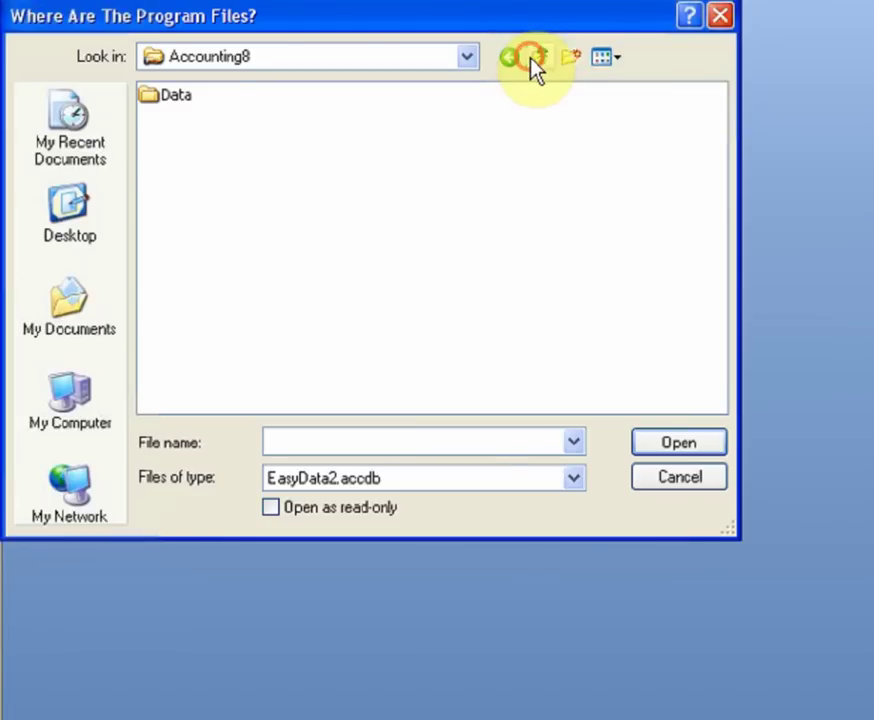
left_click(533, 62)
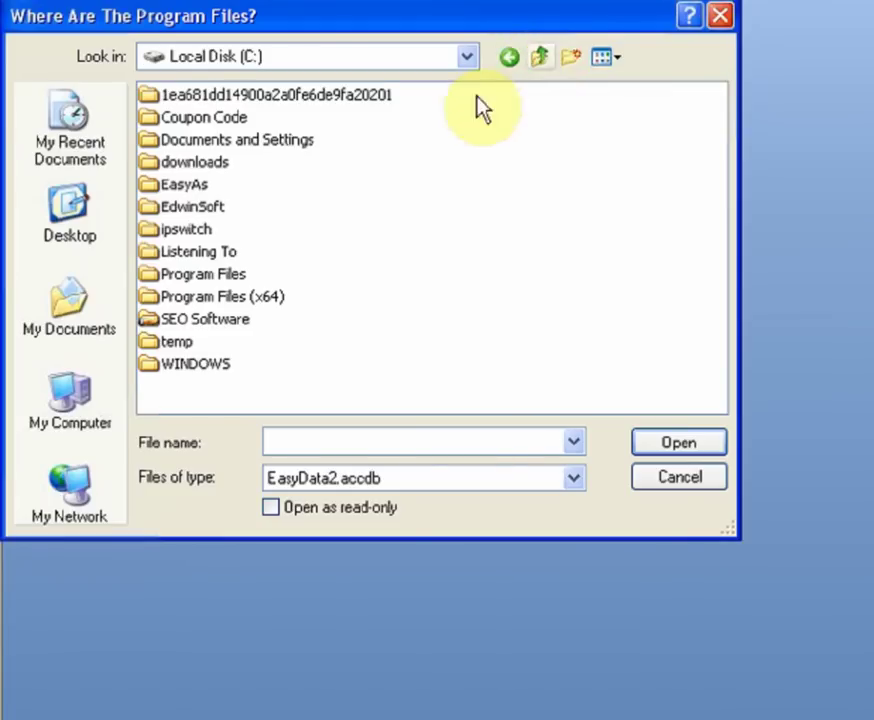
Step: Select EasyData2 in the EasyAs folder of My Documents\Dropbox as the EasyData2.accdb linked data file
left_click(69, 305)
double_click(192, 186)
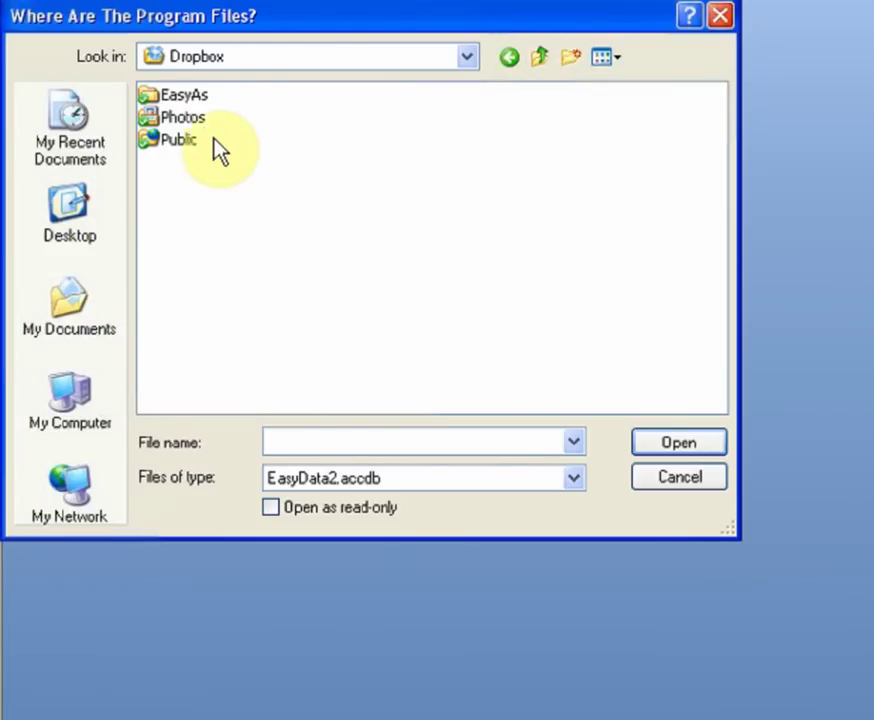
double_click(190, 96)
double_click(215, 100)
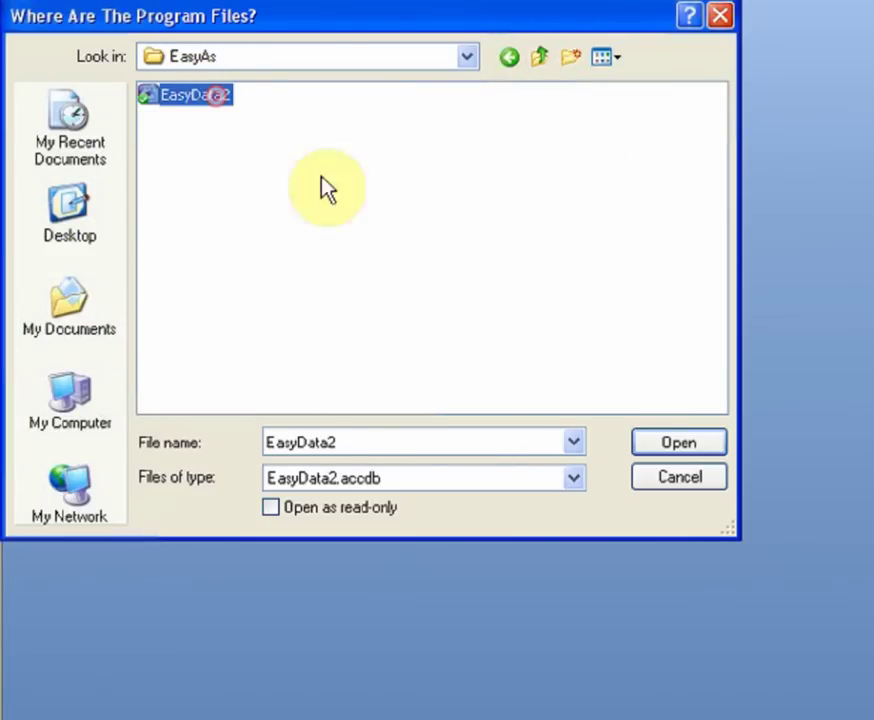